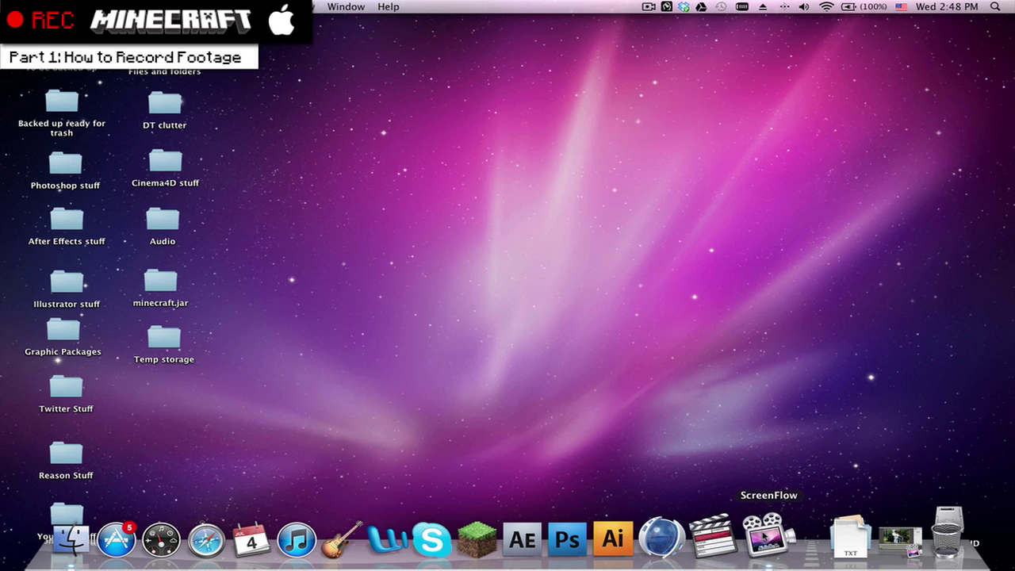
left_click(765, 536)
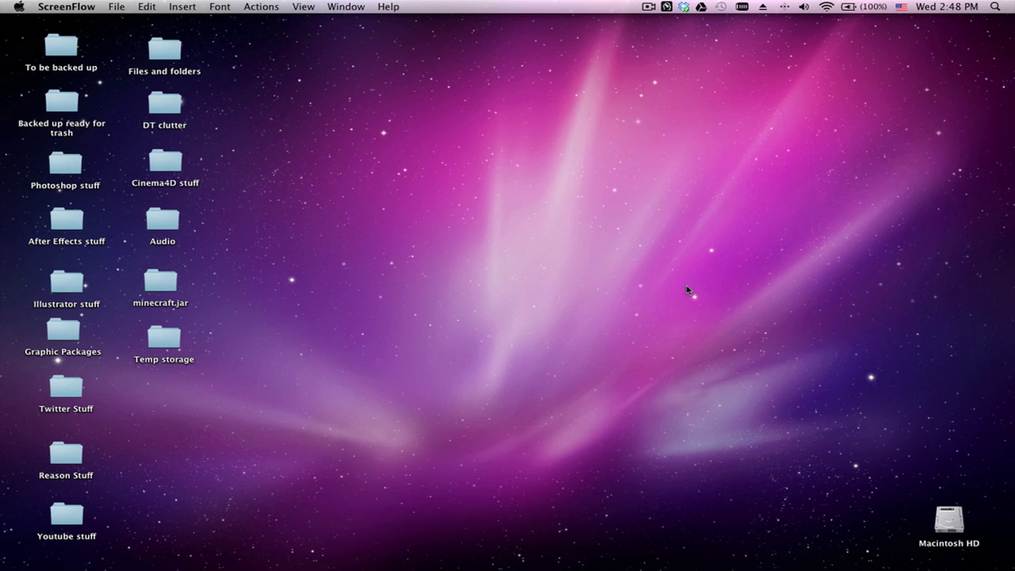
left_click(83, 5)
left_click(79, 53)
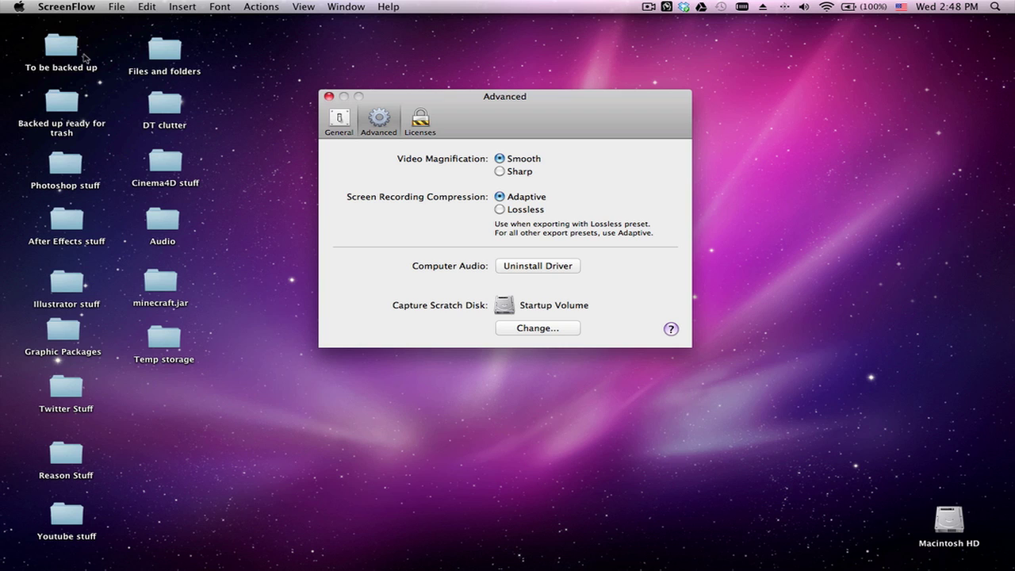
left_click(344, 124)
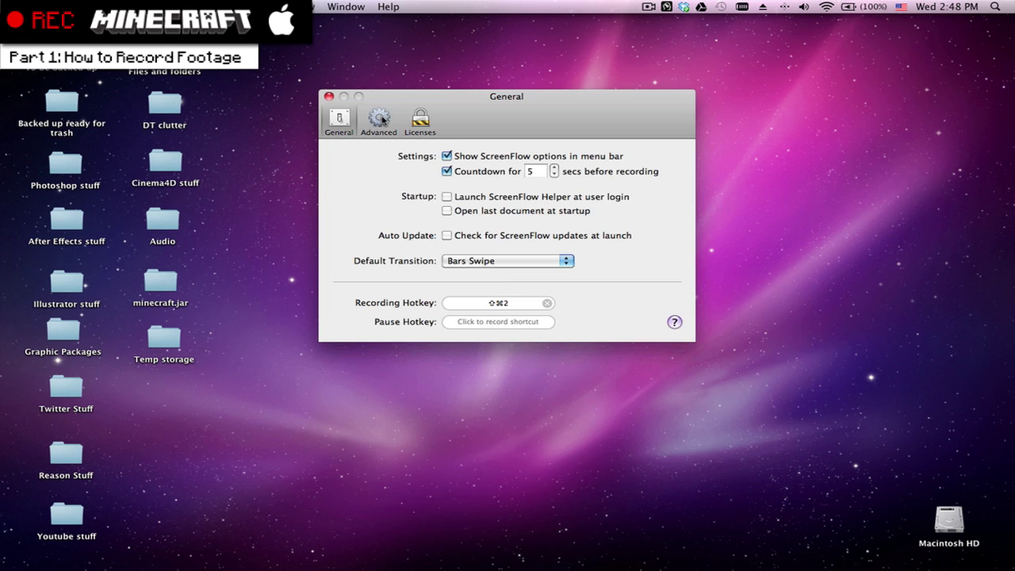
left_click(382, 119)
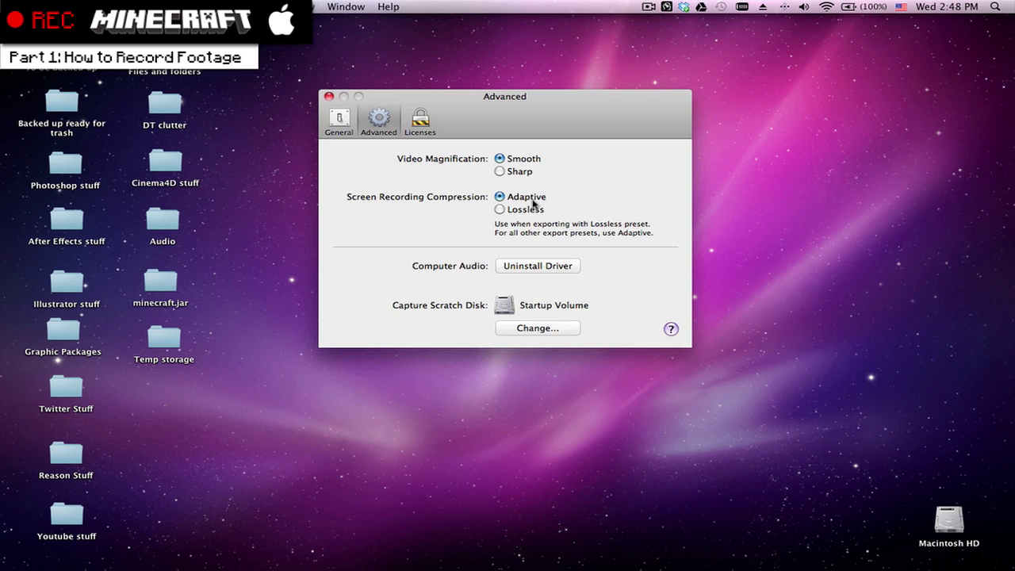
left_click(329, 96)
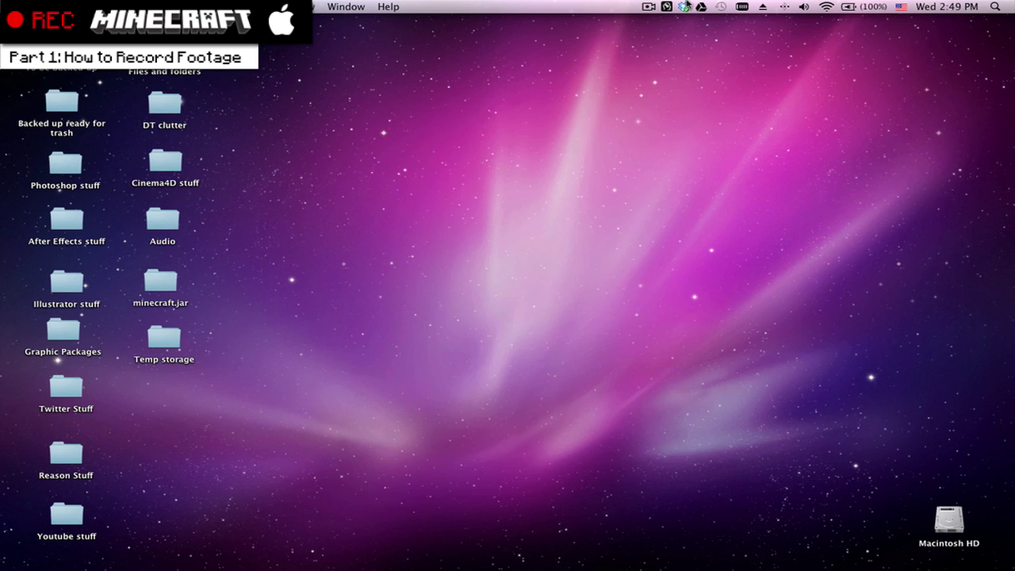
left_click(649, 8)
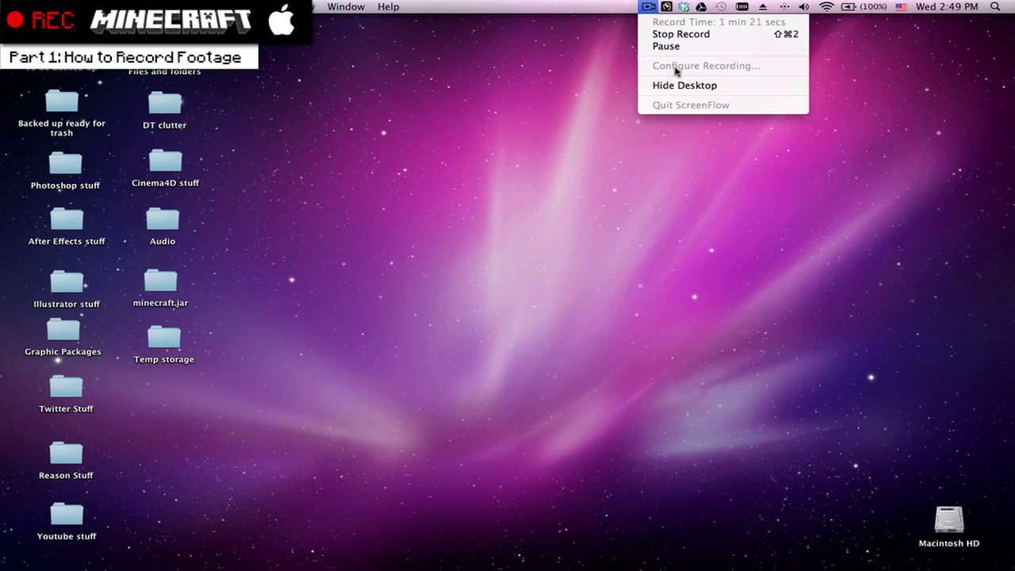
left_click(648, 12)
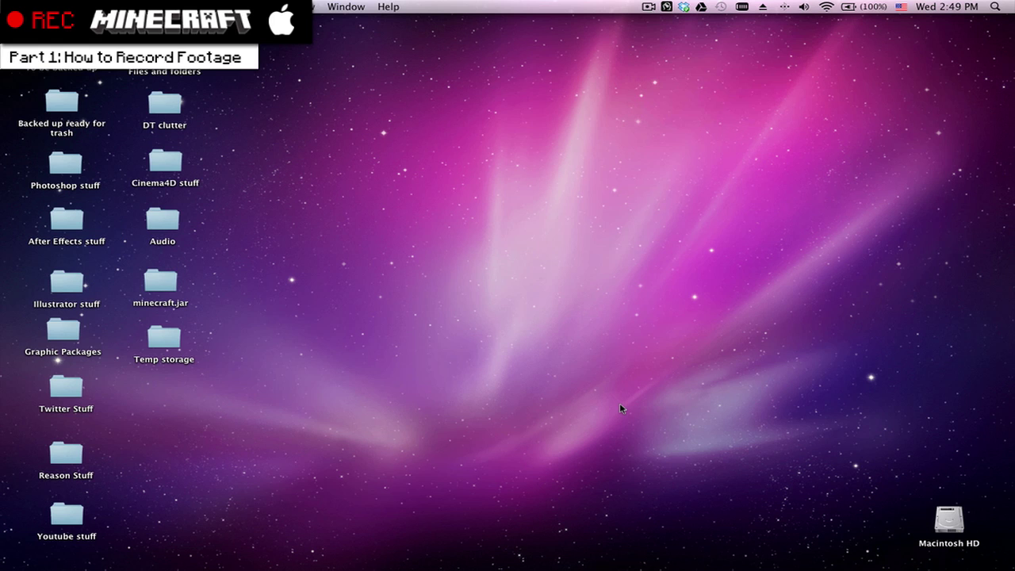
mouse_move(764, 564)
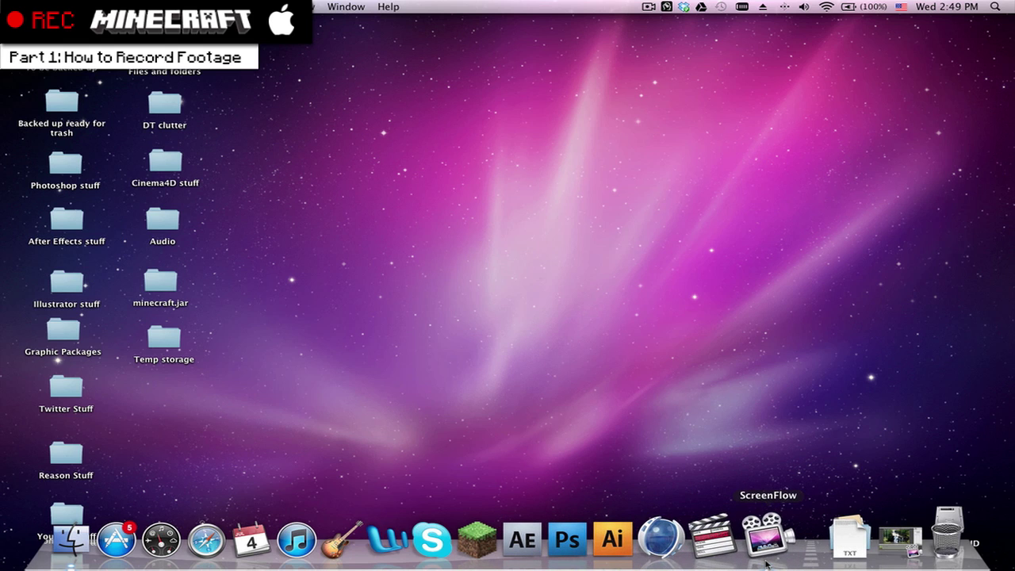
Step: Launch Minecraft from the Dock, log in, and enlarge its window to fill the screen
left_click(497, 529)
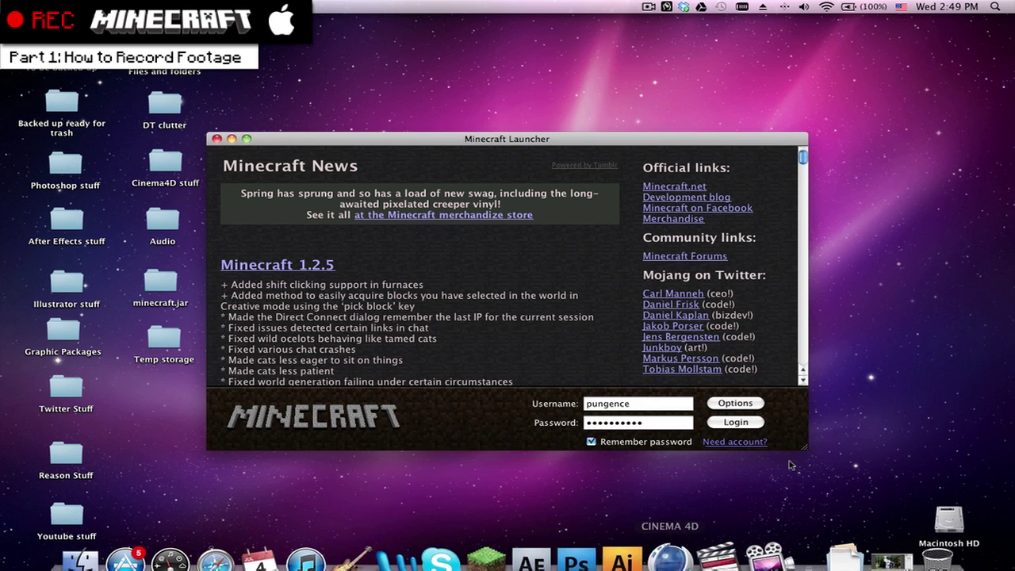
left_click(722, 423)
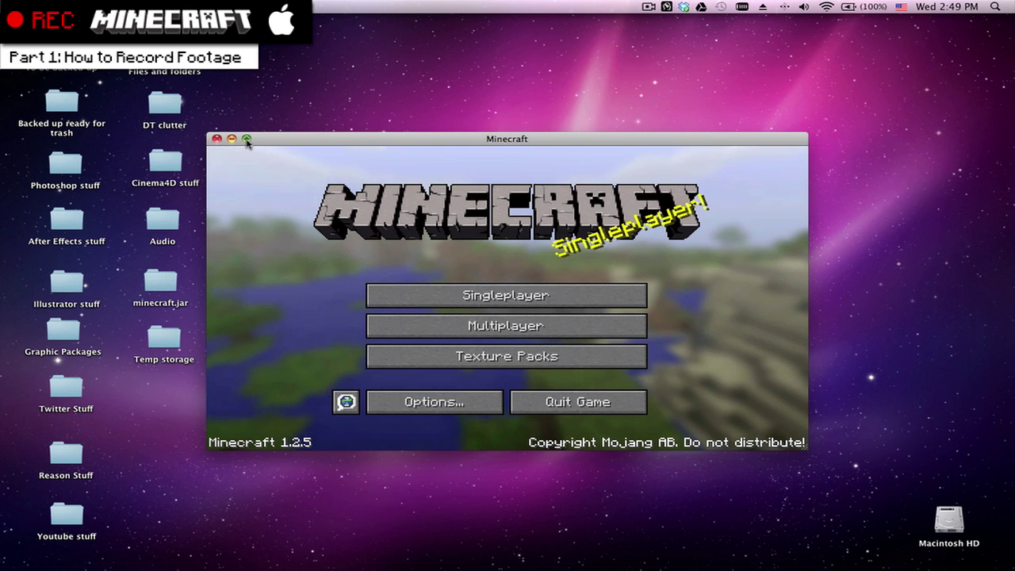
left_click(246, 139)
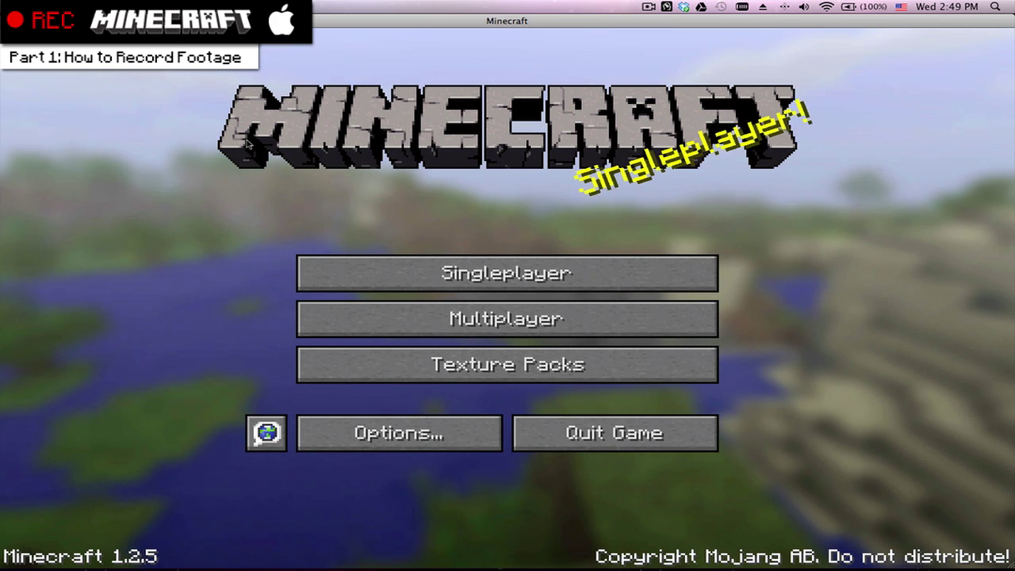
Step: Load the TAA singleplayer world
left_click(514, 272)
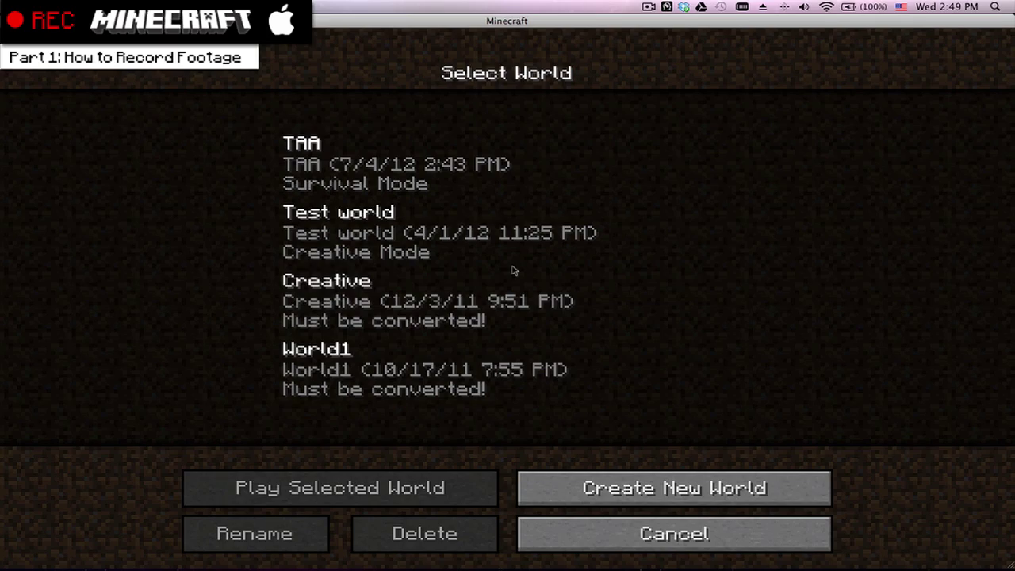
left_click(413, 173)
left_click(413, 173)
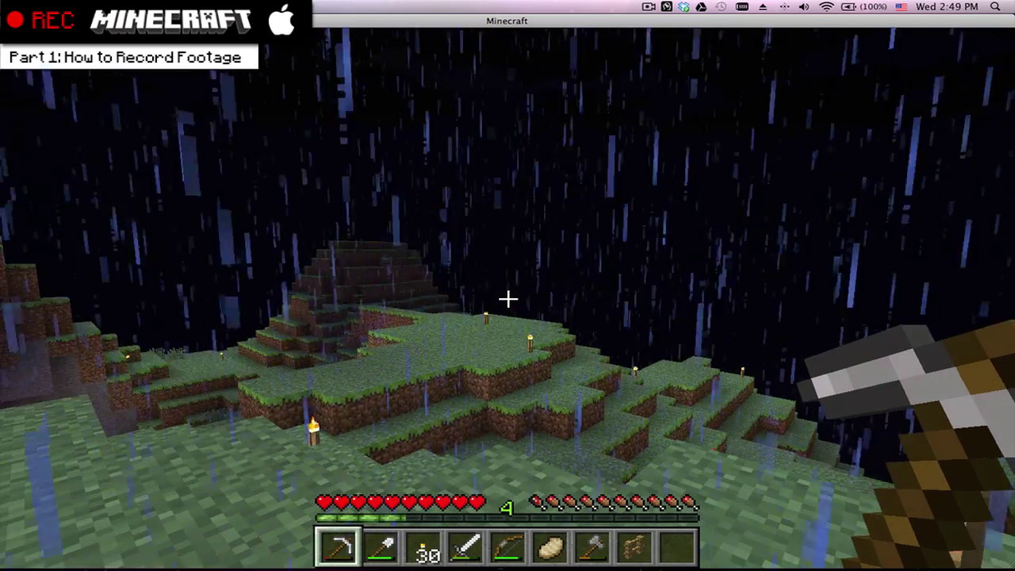
Step: Resume the game in Option-F11 fullscreen and walk uphill to overlook the glass tower
key("Escape")
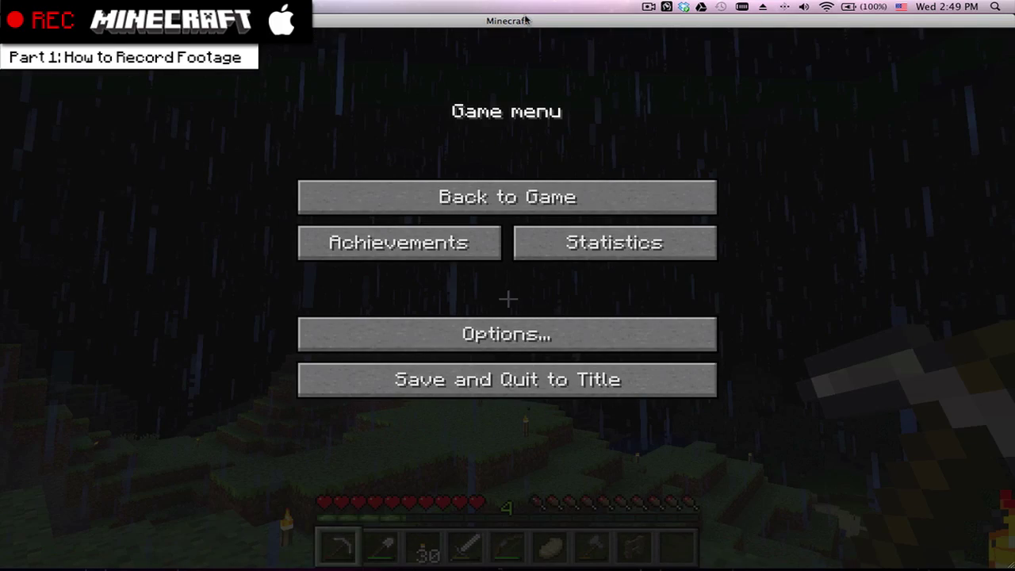
left_click(639, 195)
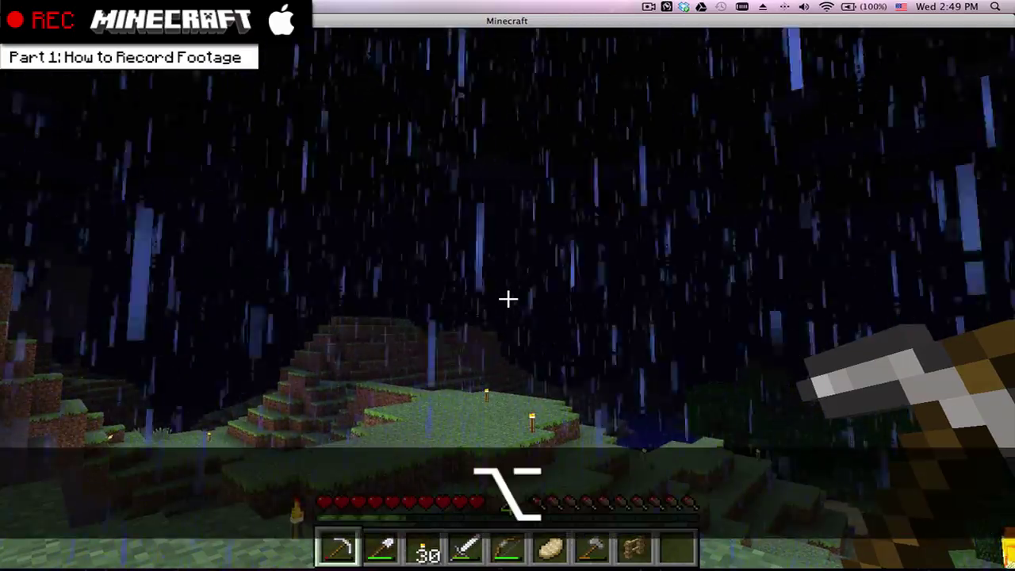
key("alt+F11")
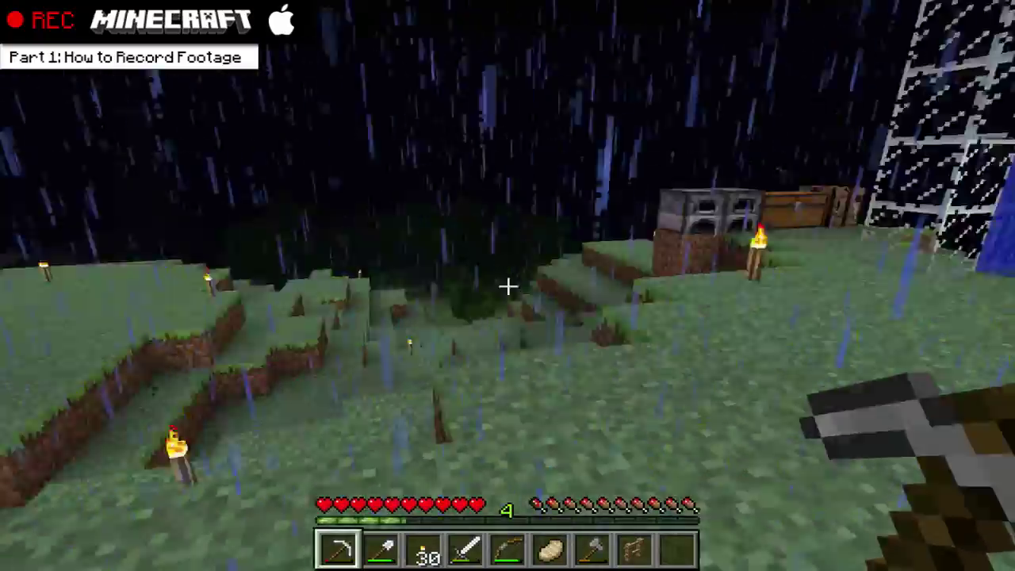
key("w")
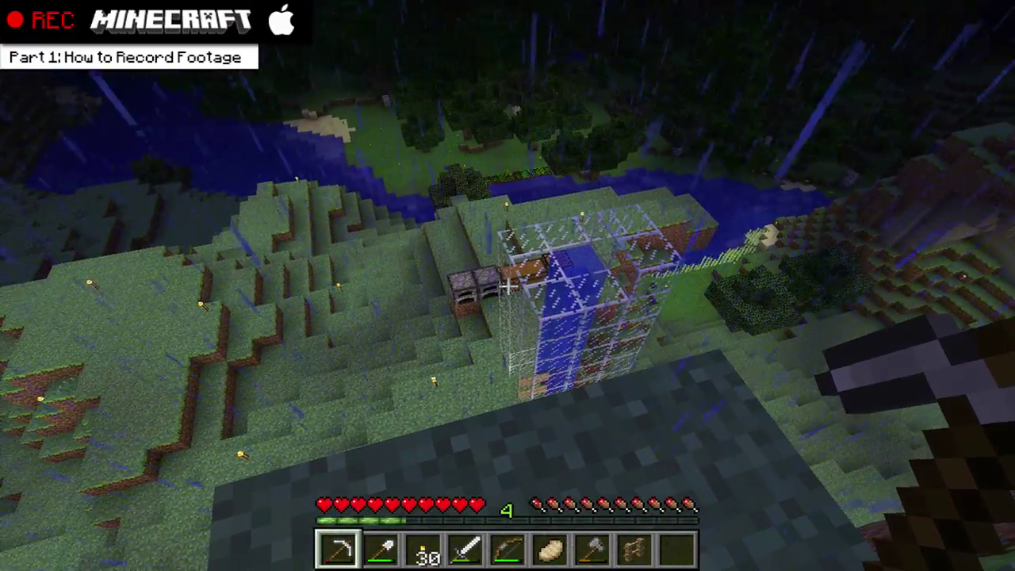
Step: Pause the game, return it to a window, and stop the ScreenFlow recording
key("Escape")
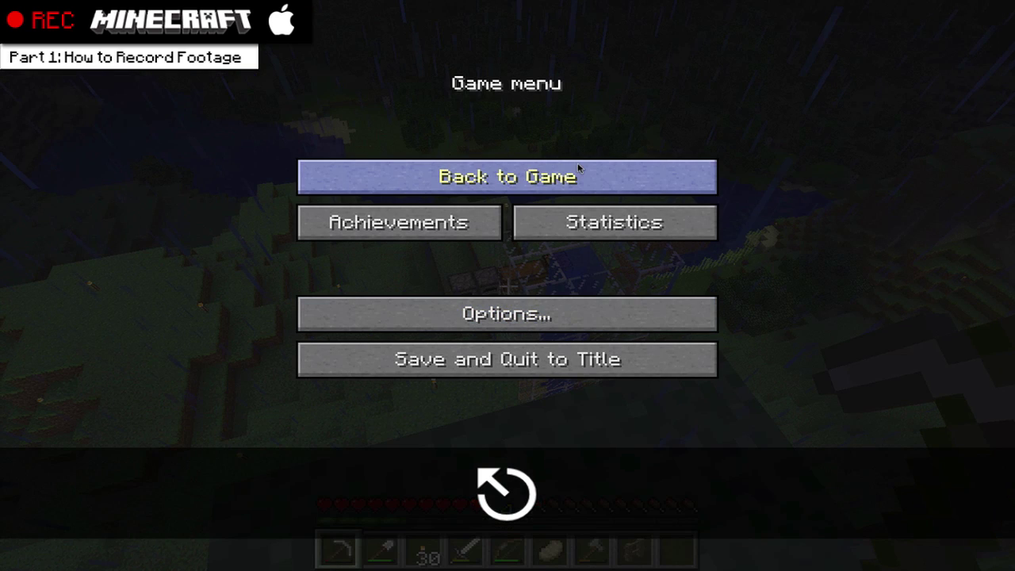
key("alt")
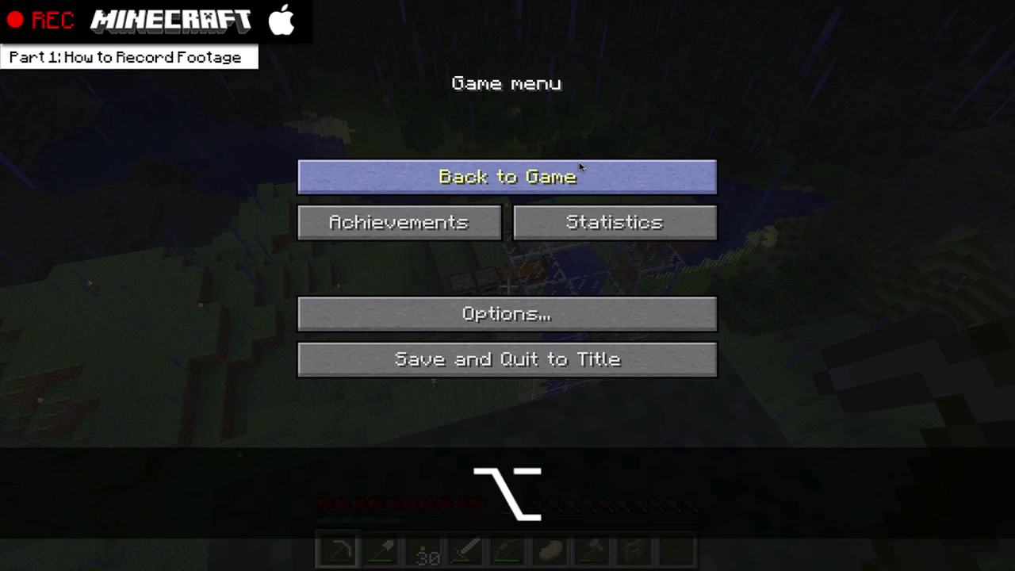
key("alt+F11")
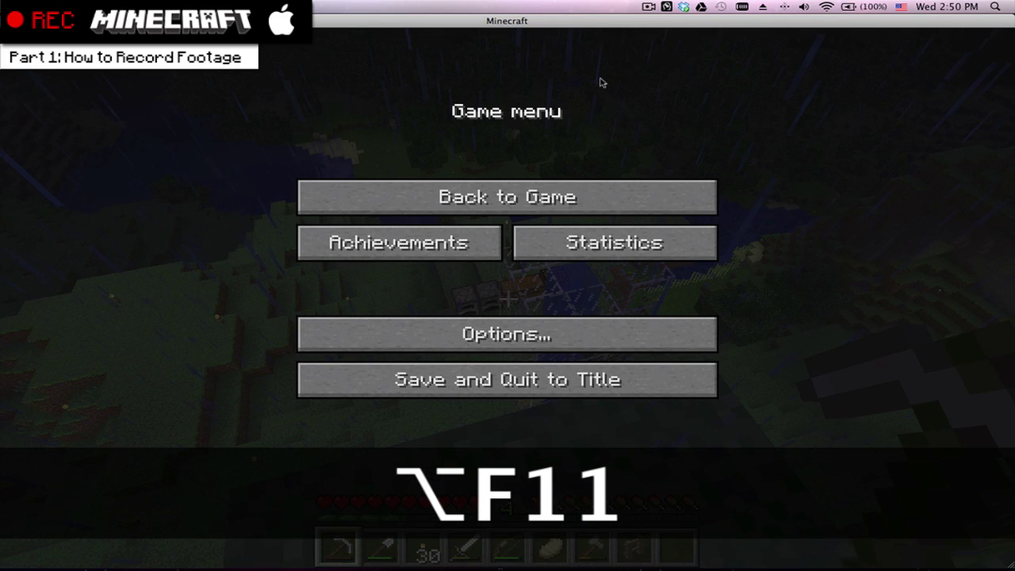
left_click(647, 6)
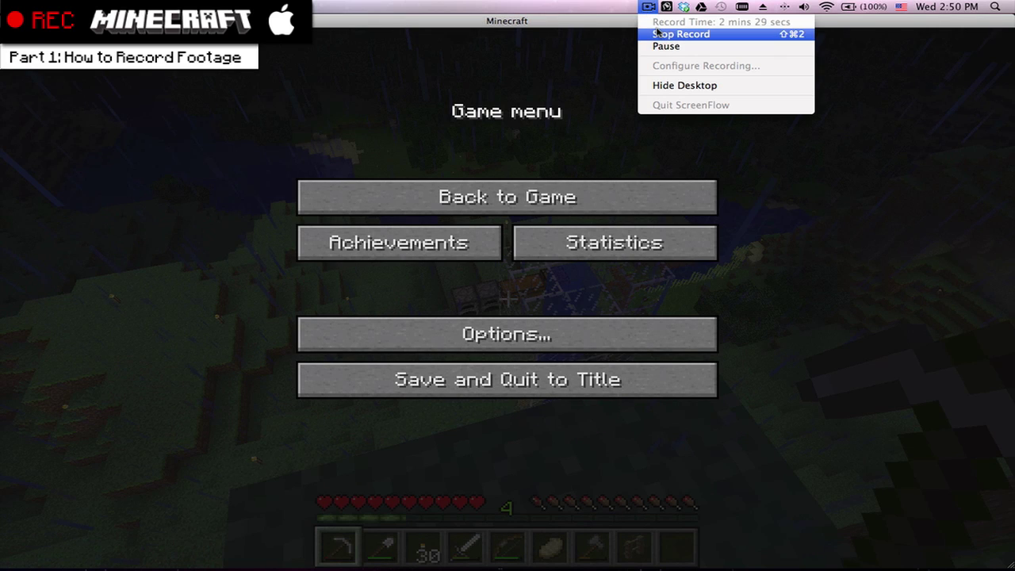
left_click(680, 34)
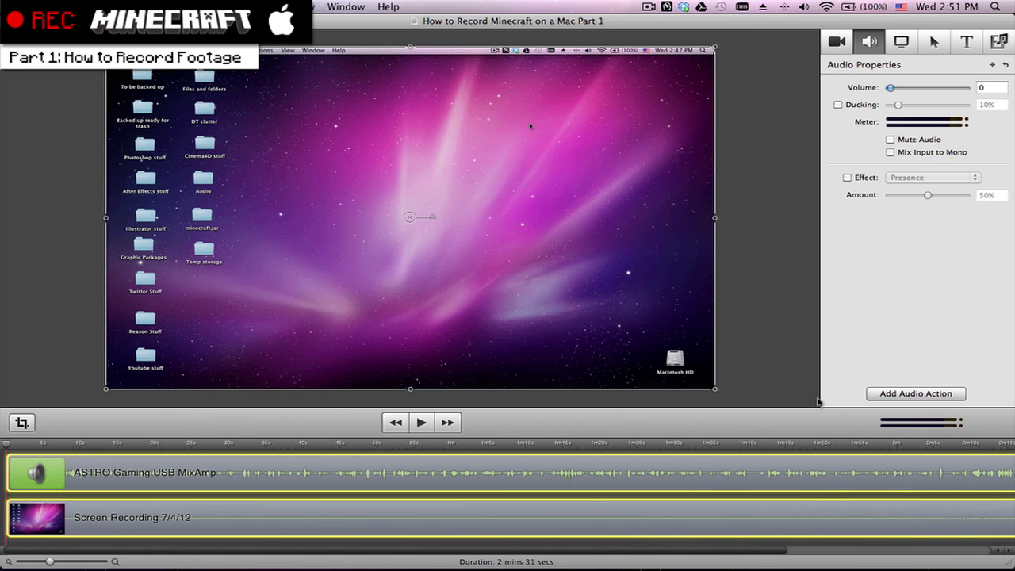
Step: Stop the current recording and scrub the preview forward through the footage
left_click(648, 6)
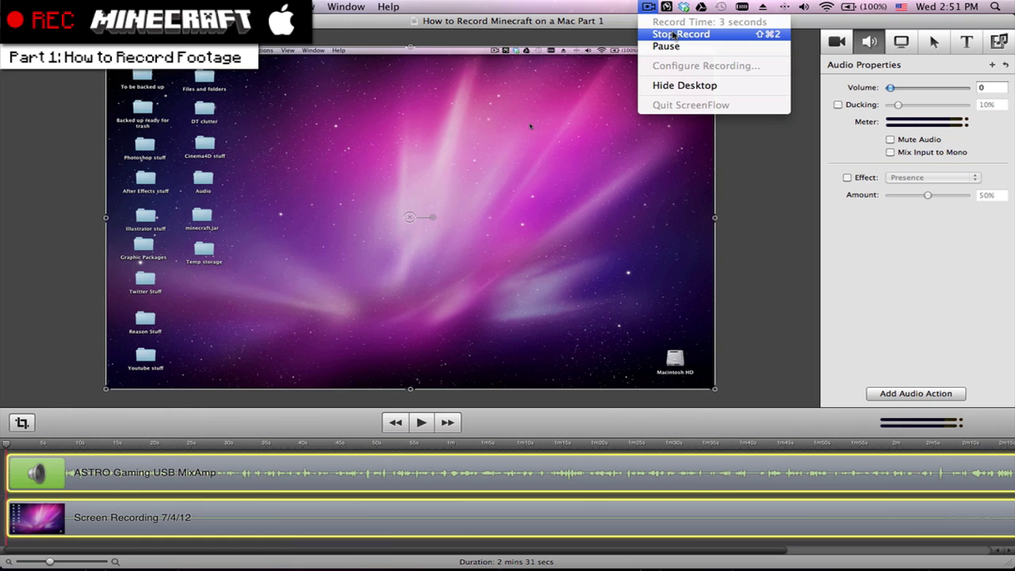
left_click(672, 36)
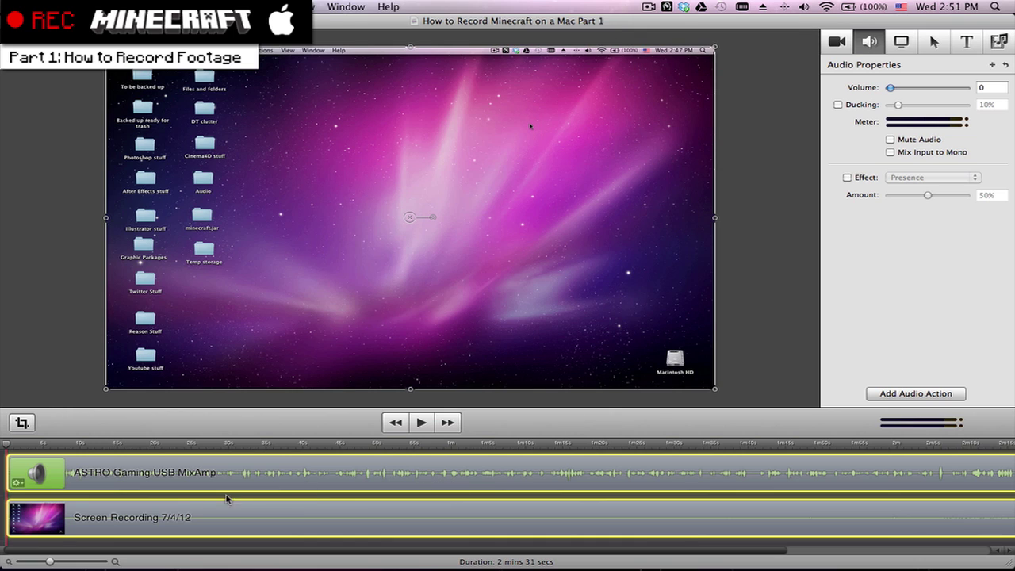
left_click_drag(131, 442, 673, 443)
left_click_drag(354, 551, 568, 551)
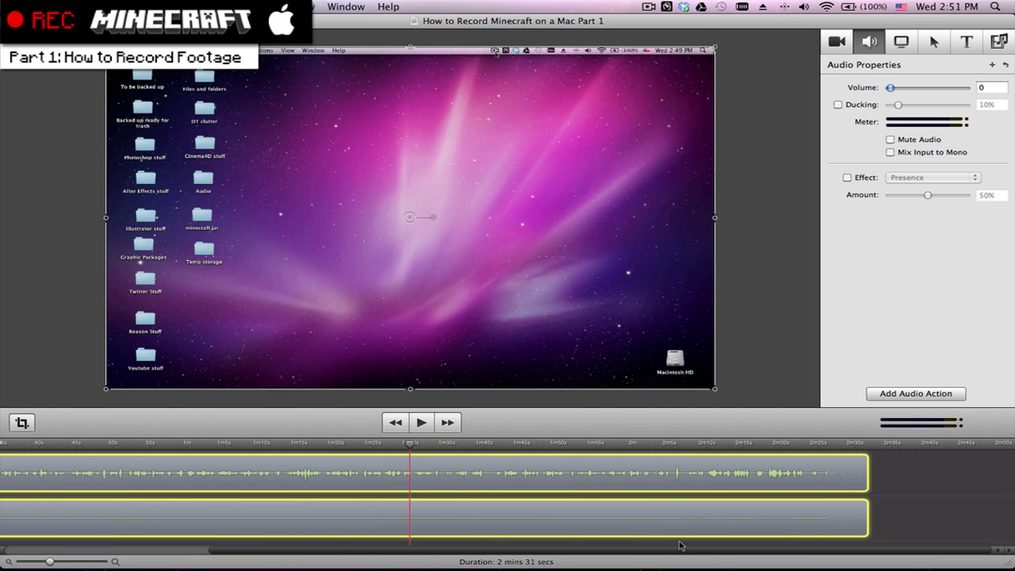
Step: Jump the playhead between gameplay and game-menu moments, ending on the rainy hillside
left_click(640, 445)
mouse_move(640, 448)
left_mouse_down()
mouse_move(753, 446)
mouse_move(663, 445)
left_mouse_up()
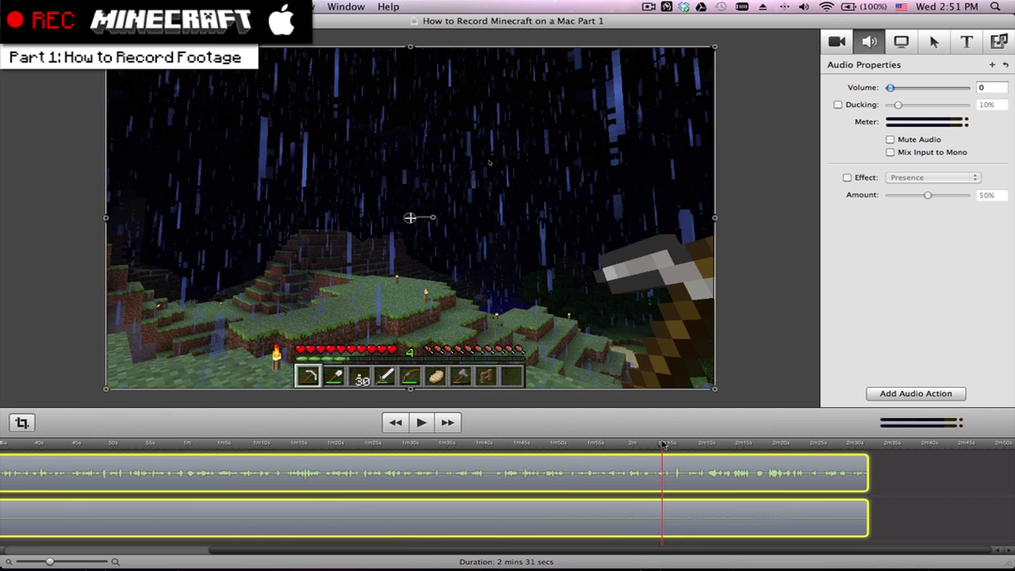
left_click(607, 444)
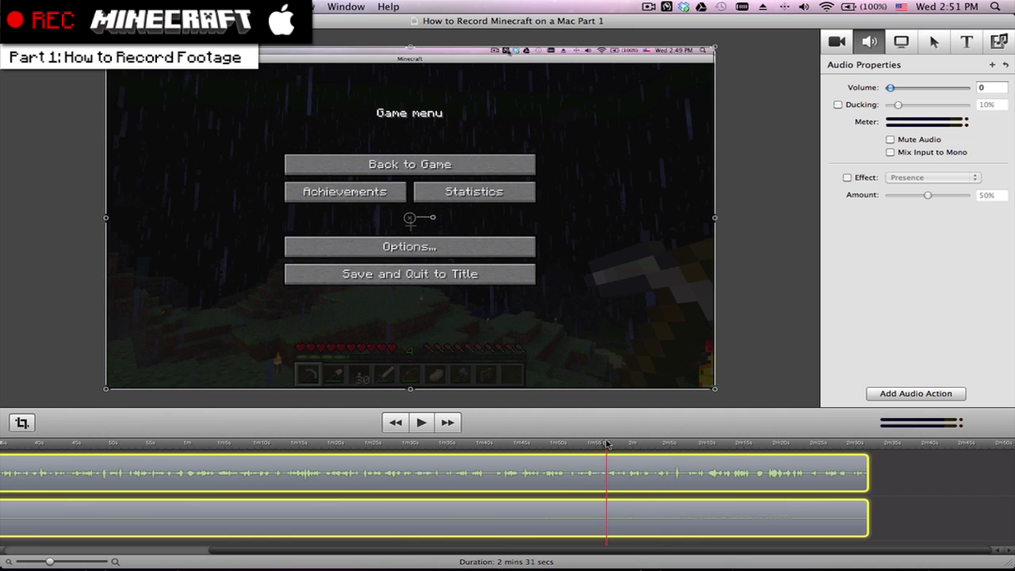
left_click(802, 445)
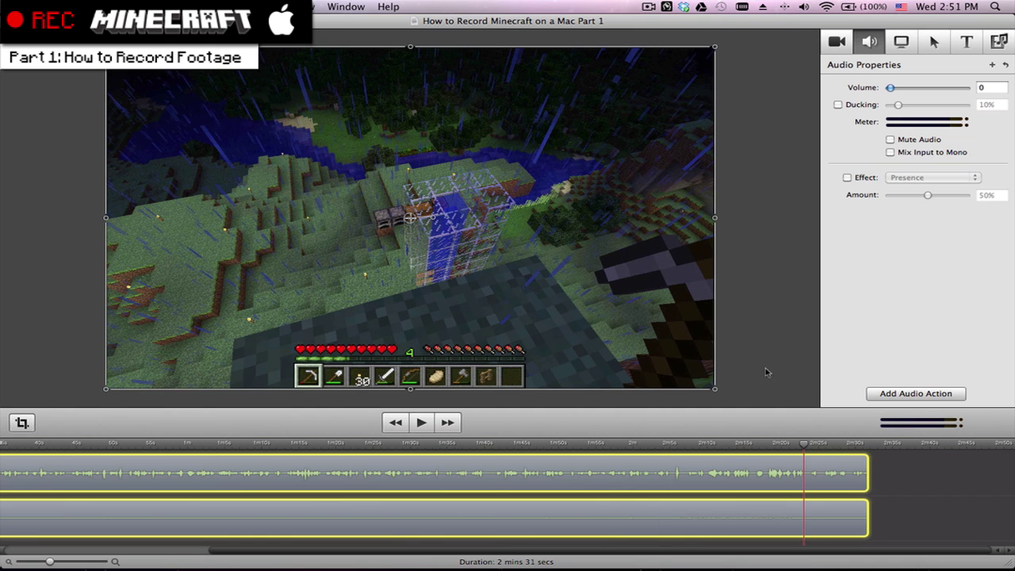
left_click(821, 446)
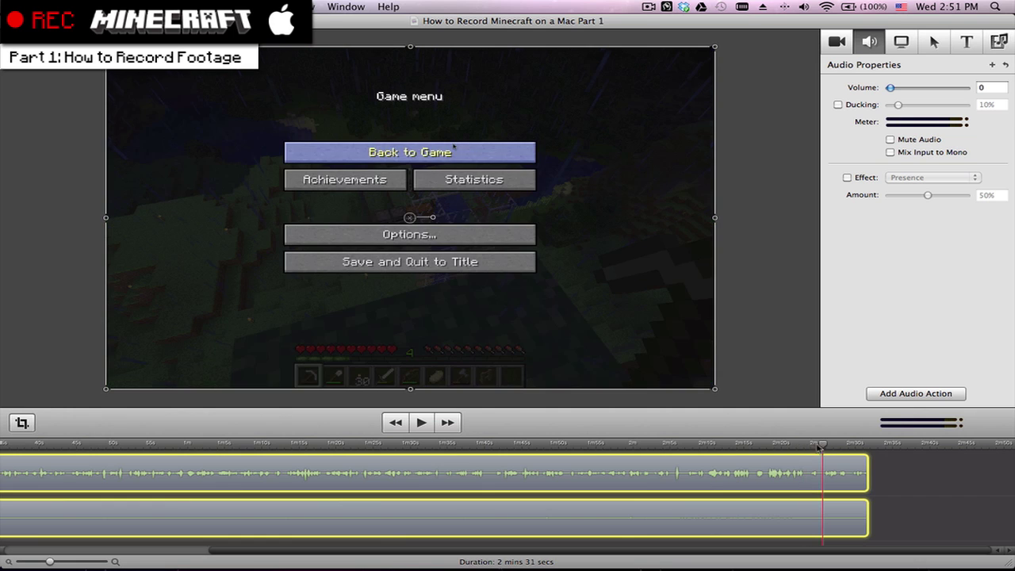
left_click(757, 445)
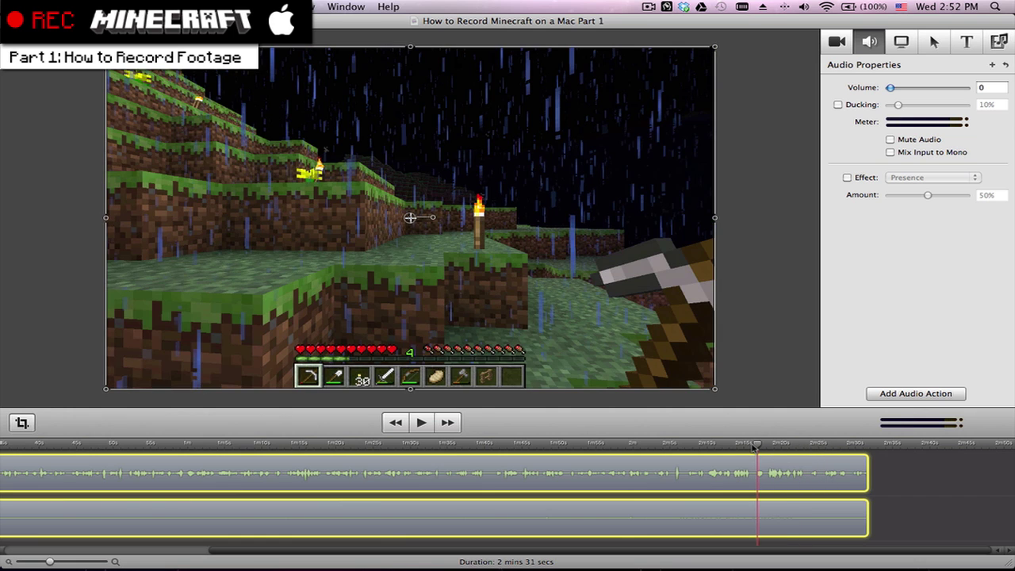